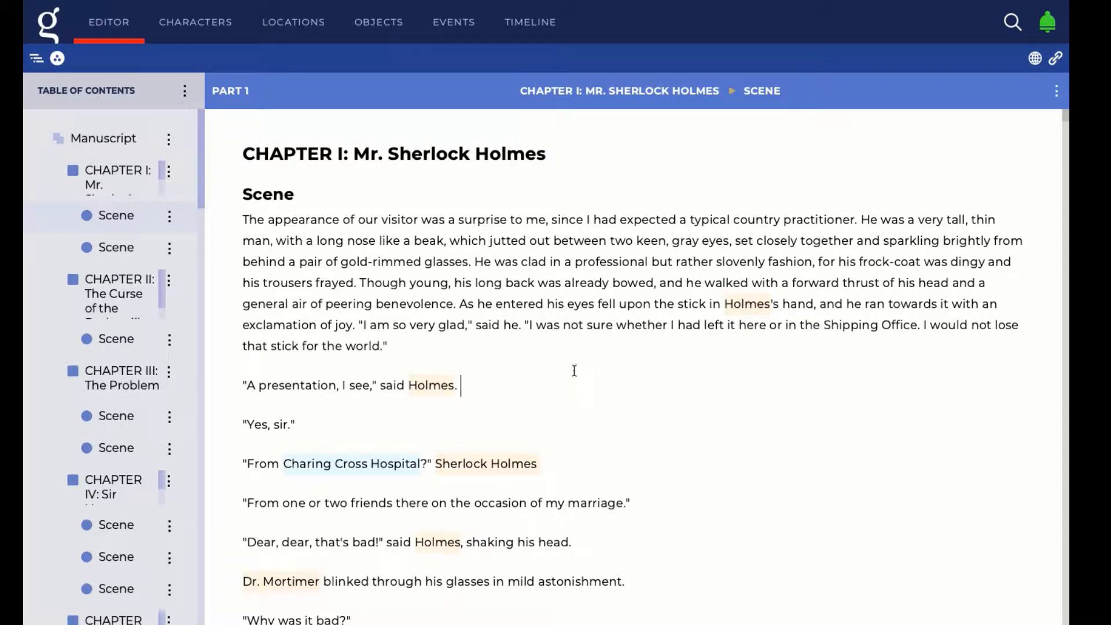
# Open the first scene under Chapter I: Mr. Sherlock Holmes from the Table of Contents
pyautogui.click(102, 215)
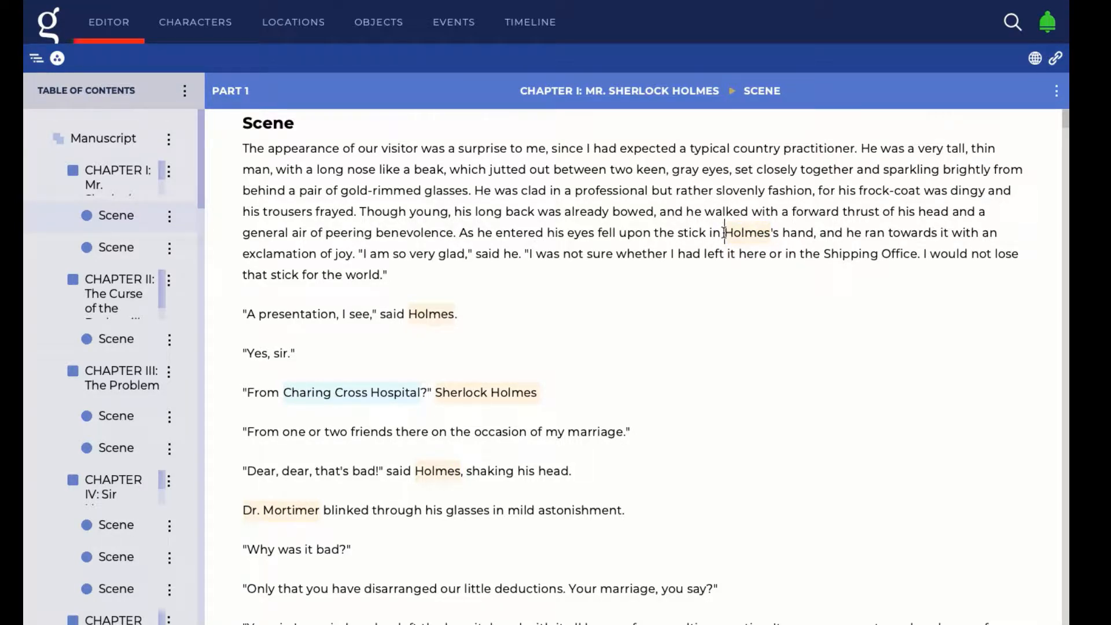
# Link 'Holmes' in "Holmes's hand" to the character Sherlock Holmes, found by searching 'hol'
pyautogui.moveTo(724, 232); pyautogui.dragTo(771, 231)
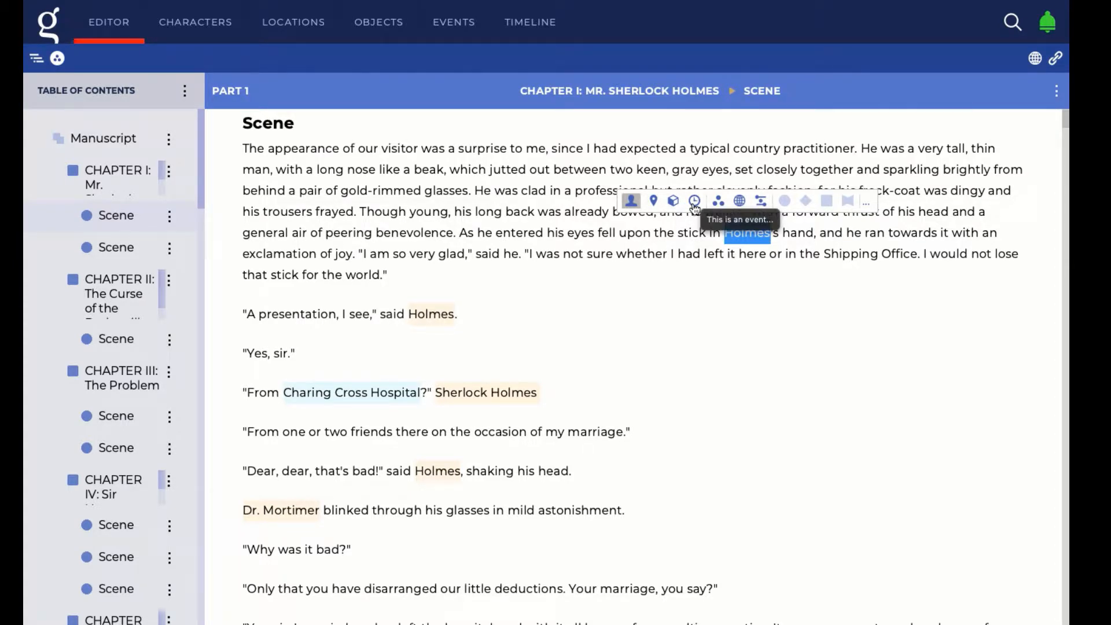
pyautogui.click(632, 204)
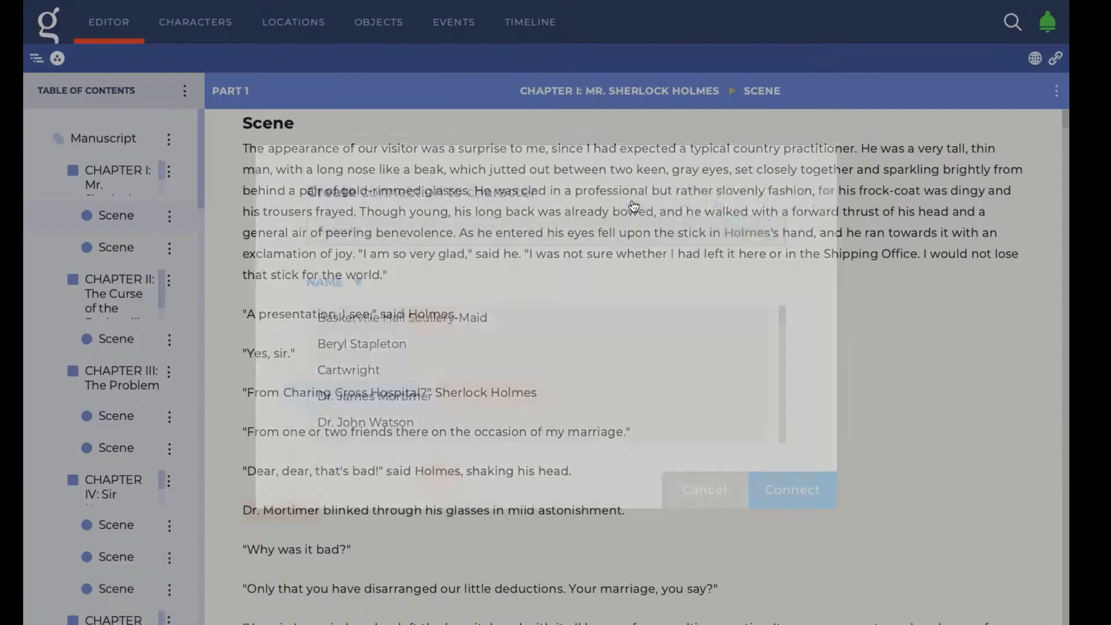
pyautogui.write('hol')
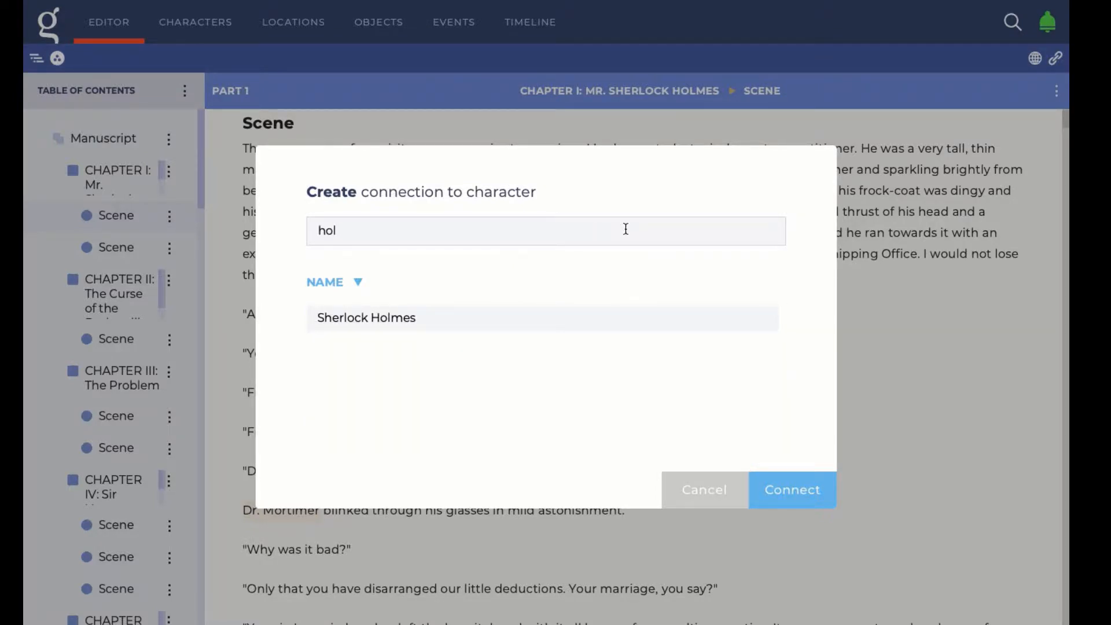
pyautogui.click(367, 317)
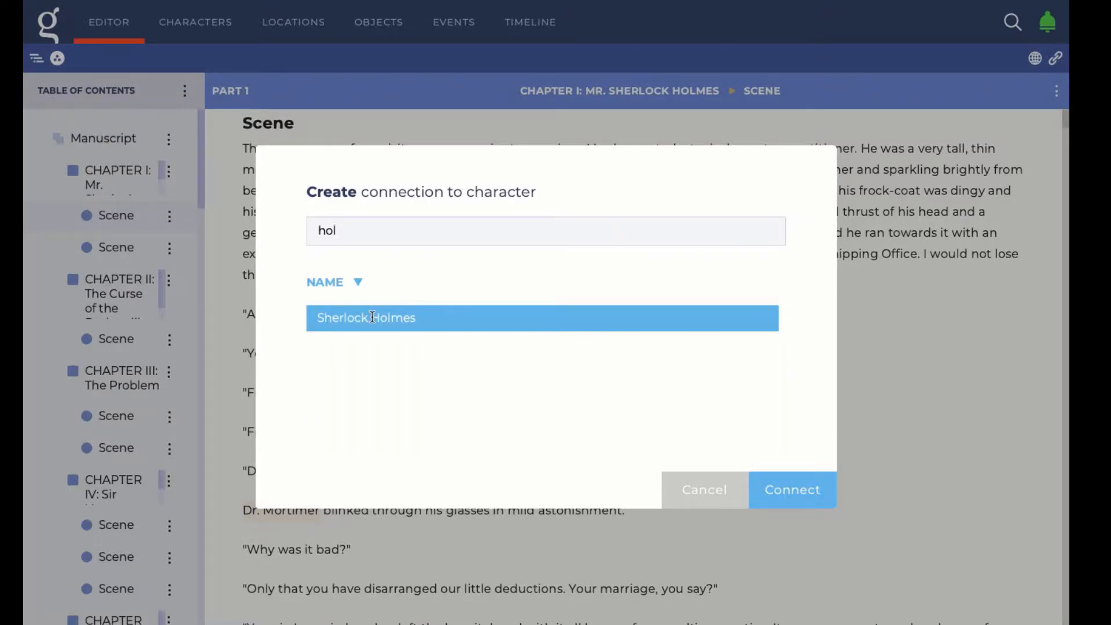
pyautogui.click(794, 497)
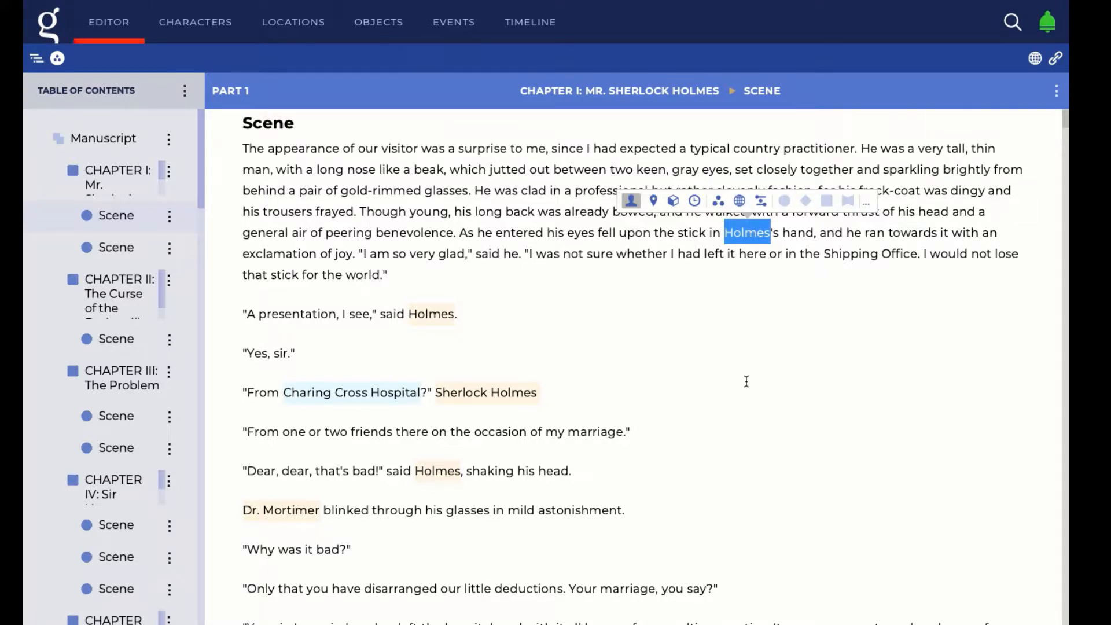
pyautogui.rightClick(750, 235)
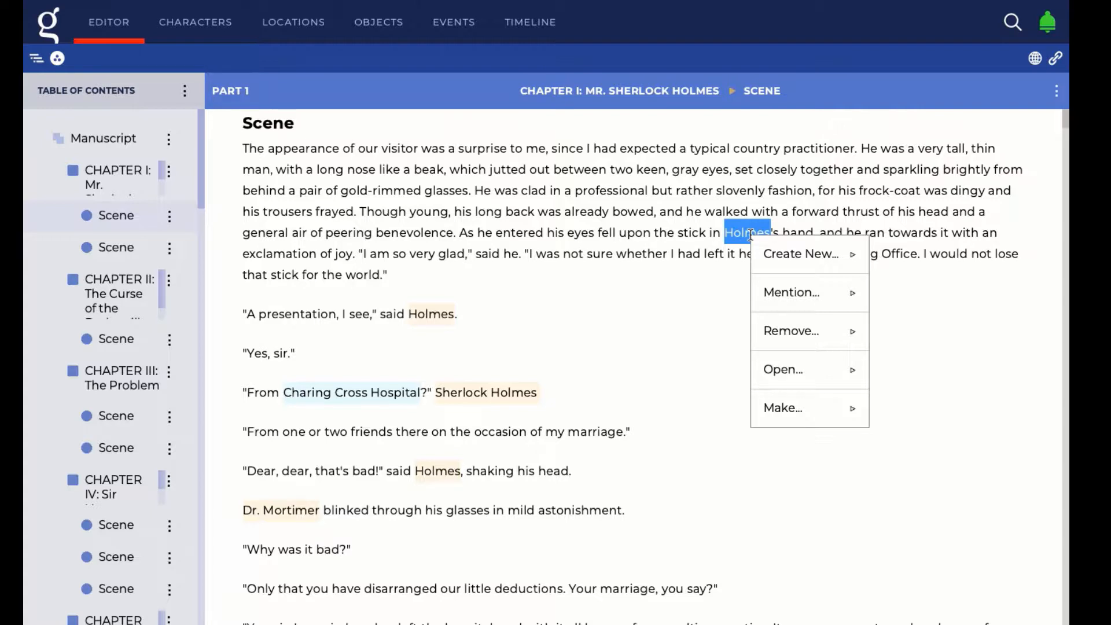
pyautogui.moveTo(813, 264)
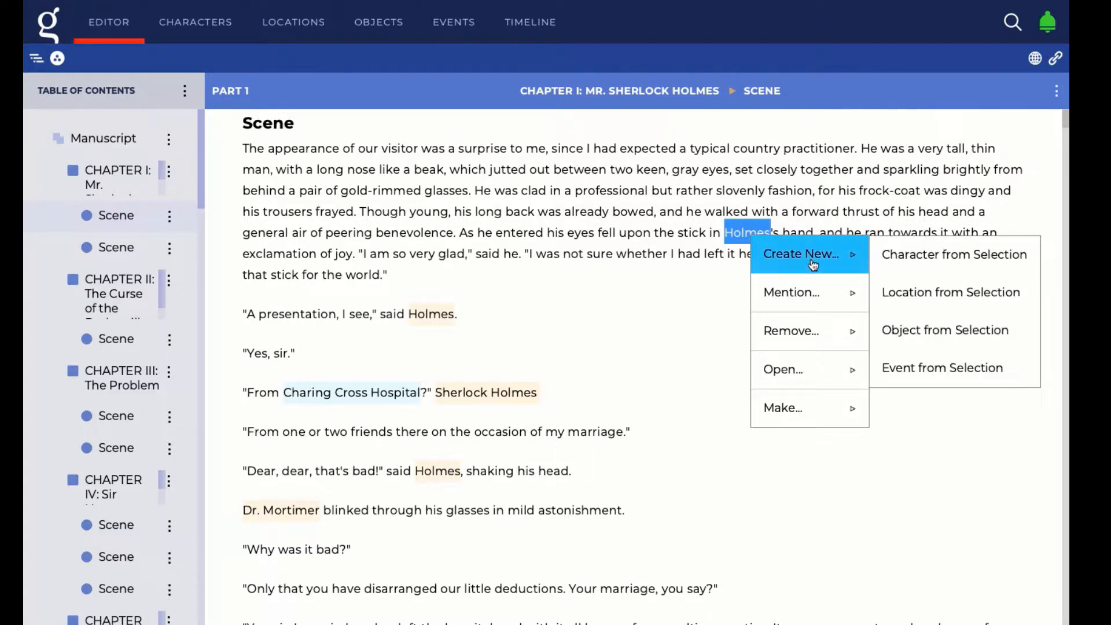
pyautogui.moveTo(808, 299)
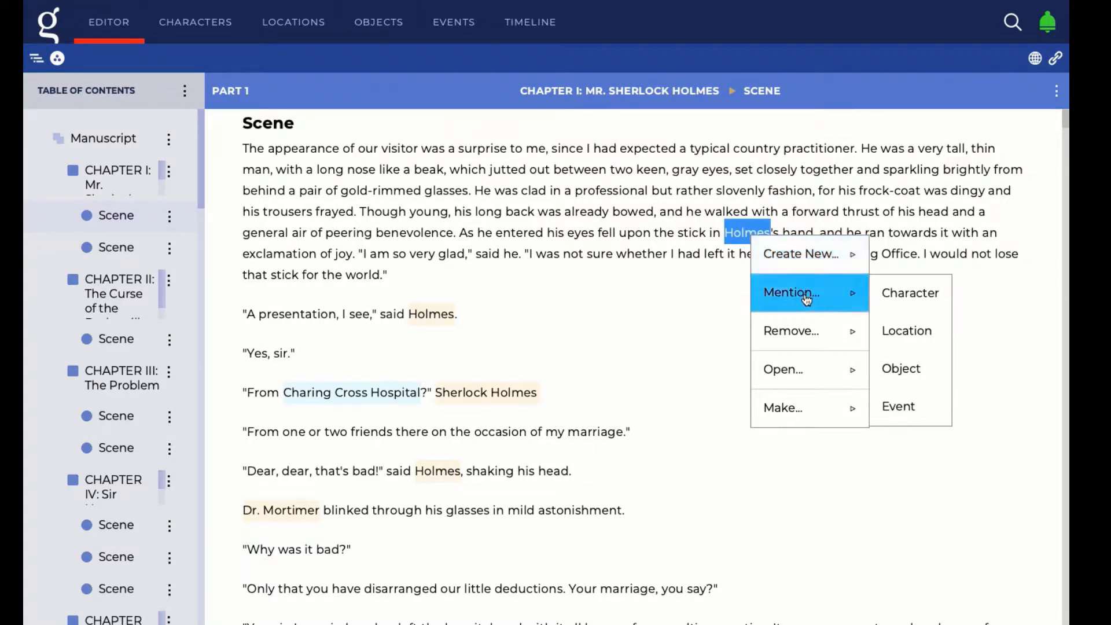
pyautogui.moveTo(812, 329)
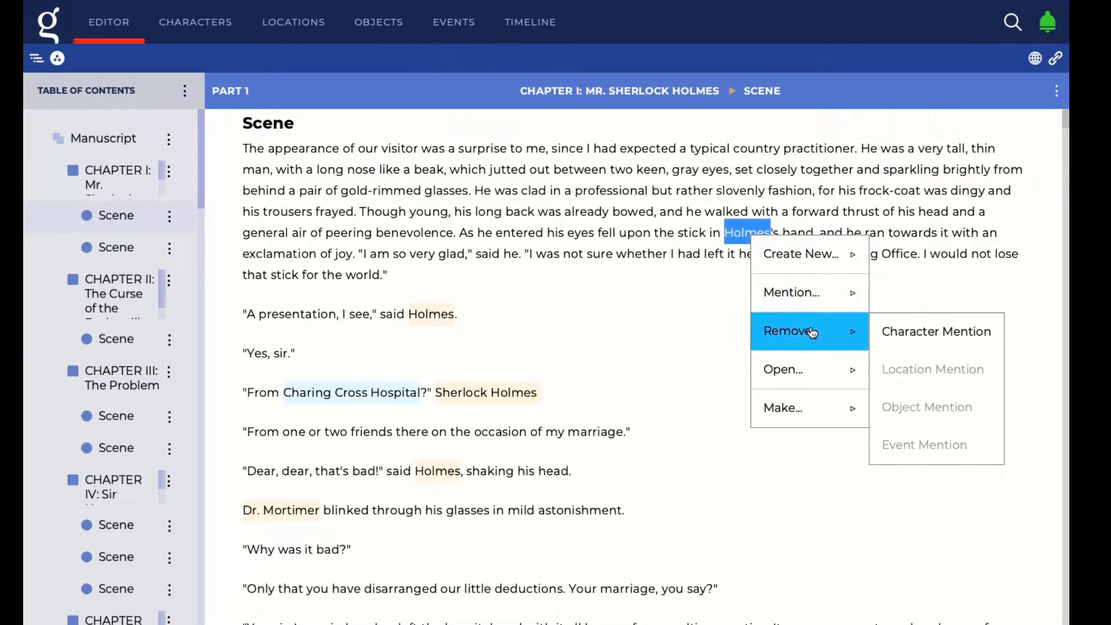
pyautogui.moveTo(811, 369)
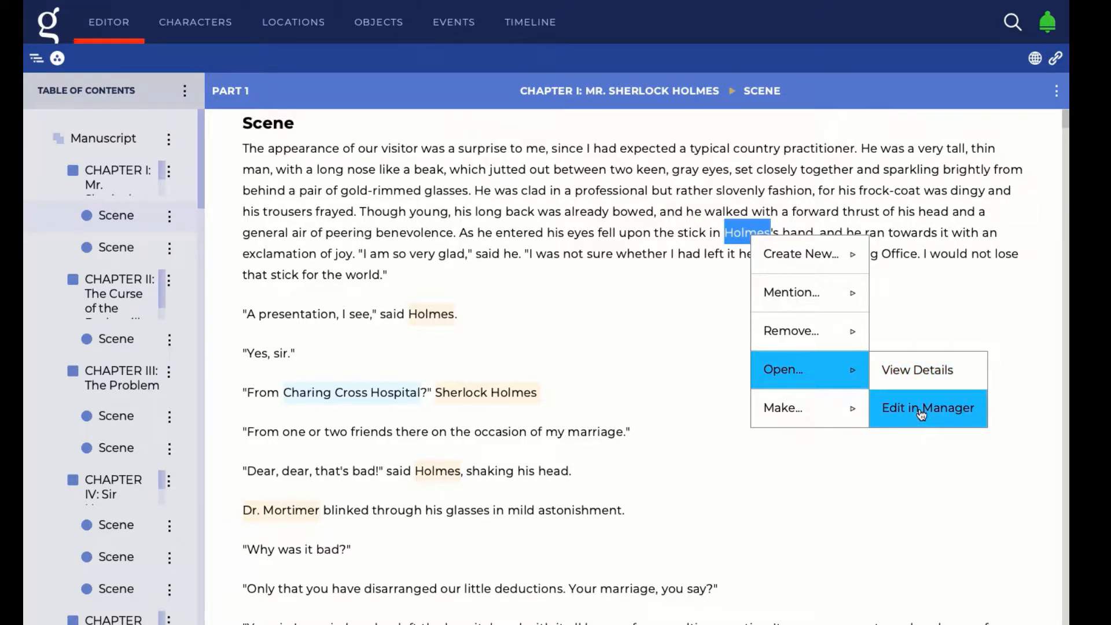
pyautogui.click(556, 356)
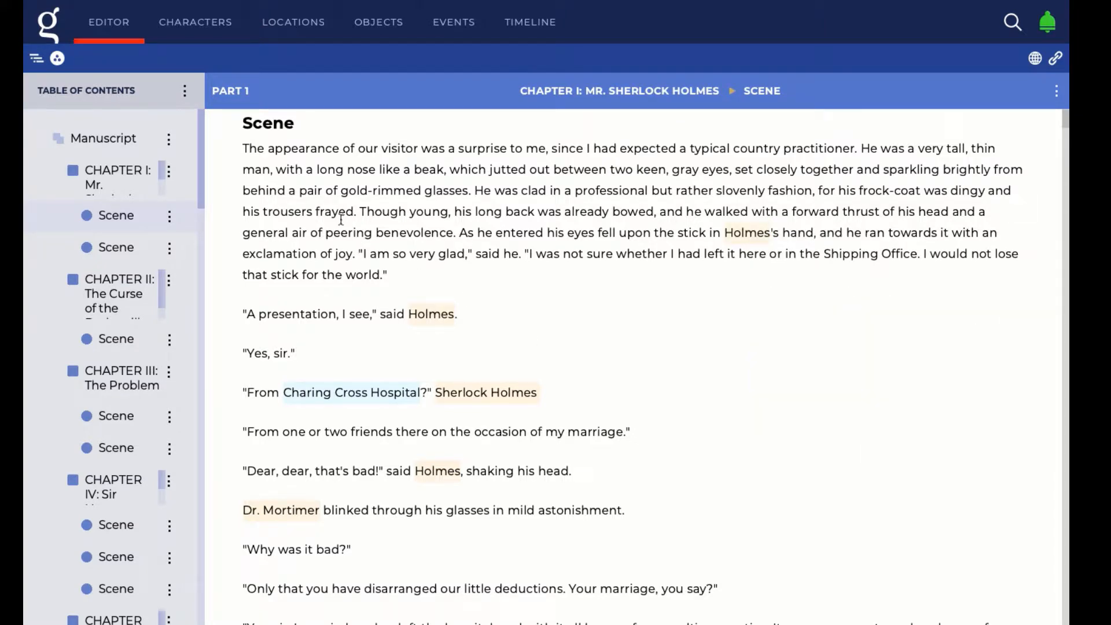
pyautogui.moveTo(241, 147); pyautogui.dragTo(399, 279)
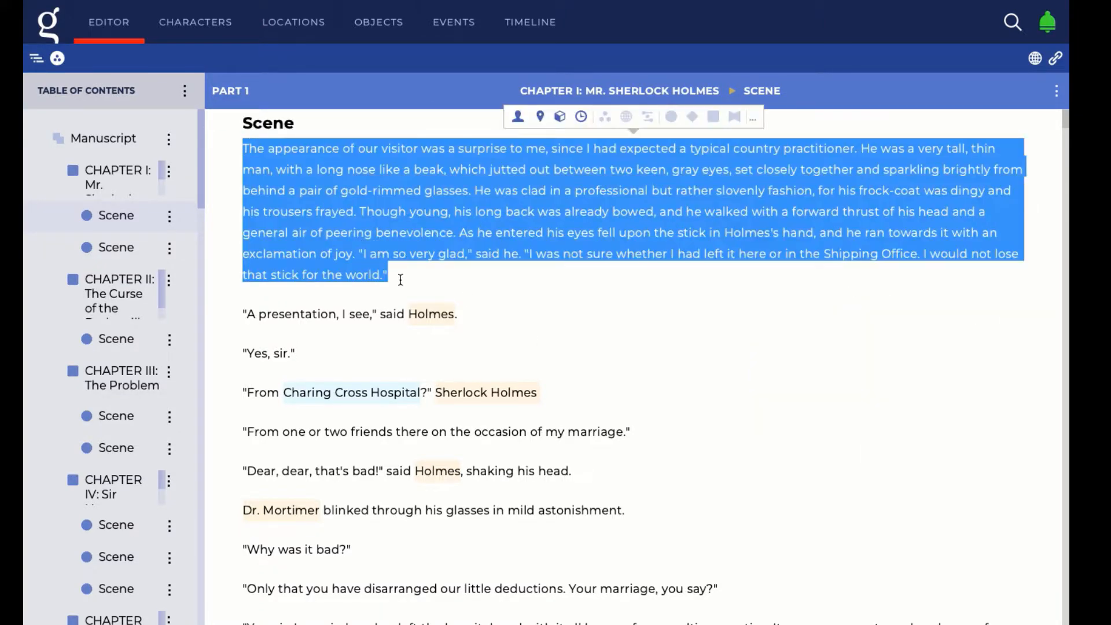
pyautogui.rightClick(407, 215)
pyautogui.moveTo(485, 396)
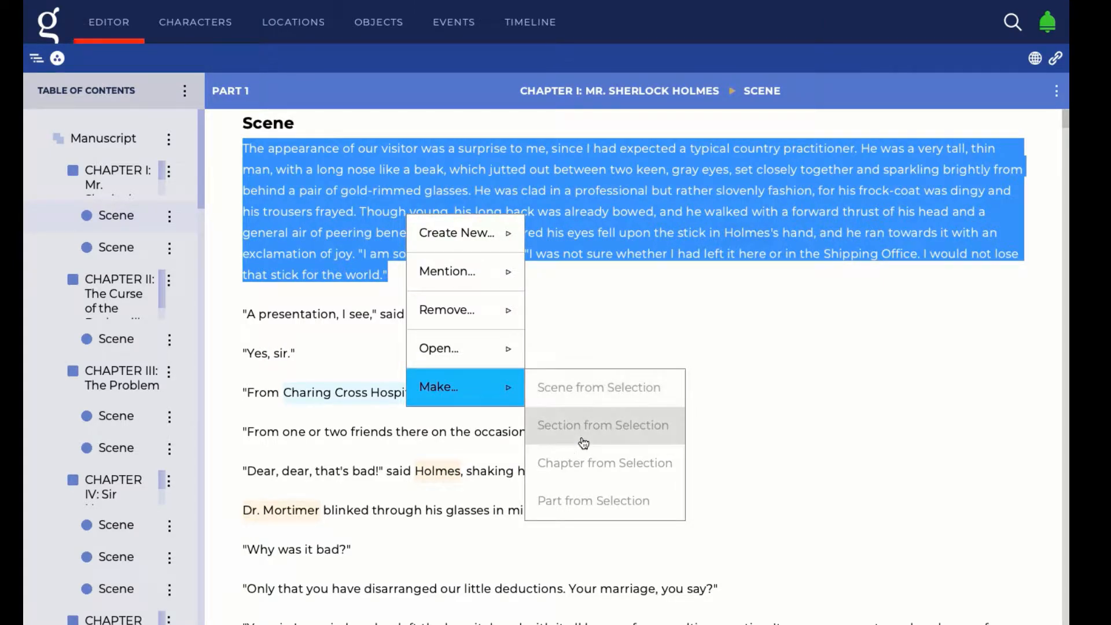
pyautogui.click(713, 305)
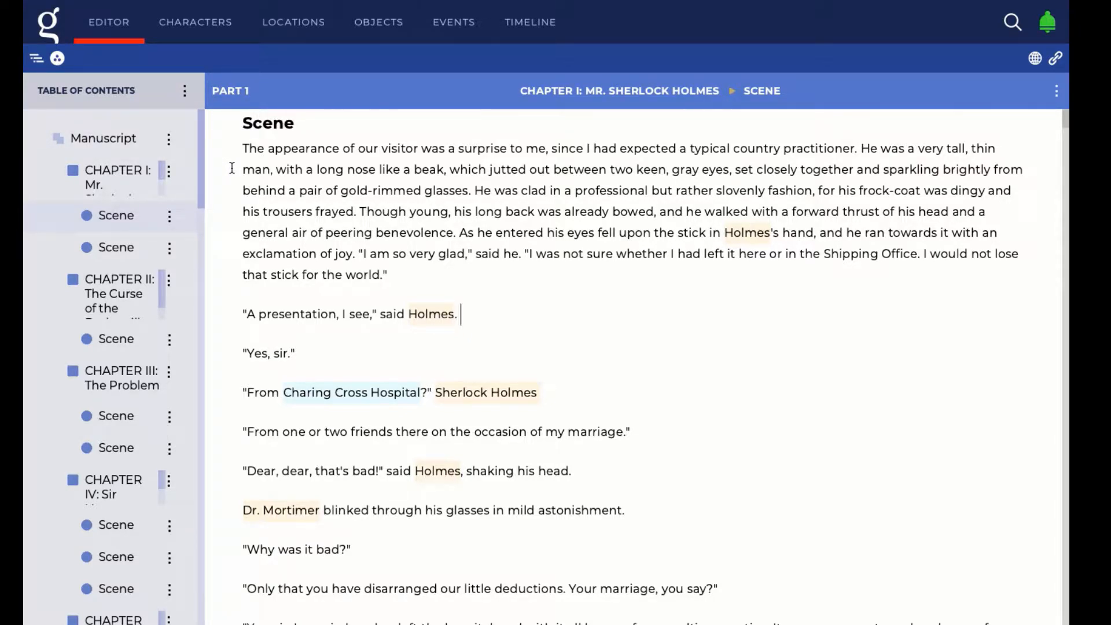
# Run Analyze on Chapter I and scroll through the detected mentions
pyautogui.click(170, 174)
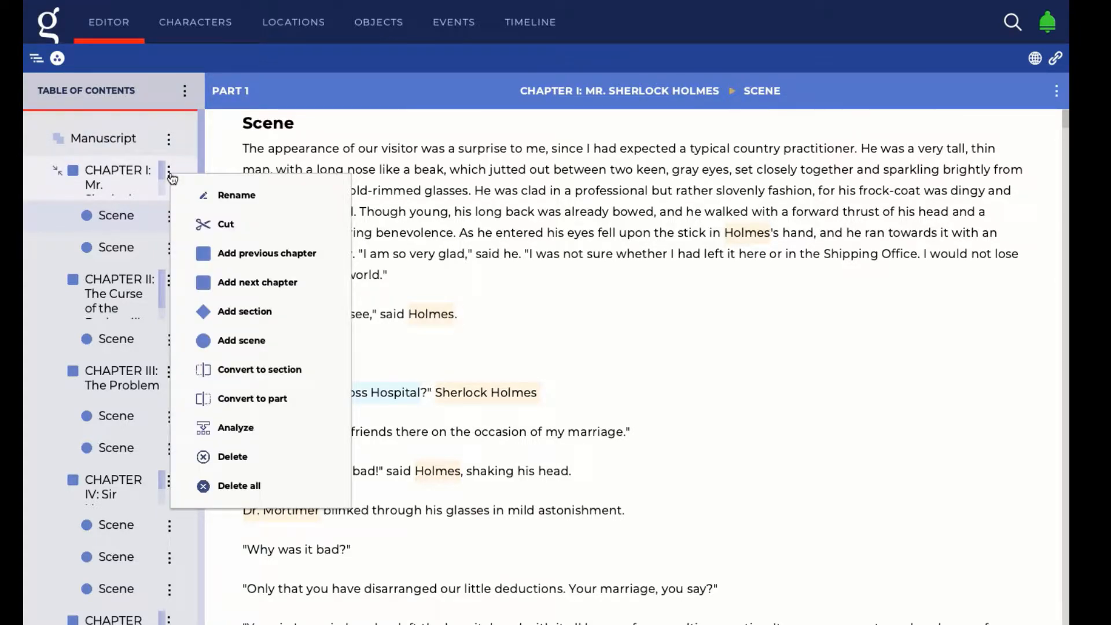
pyautogui.click(259, 438)
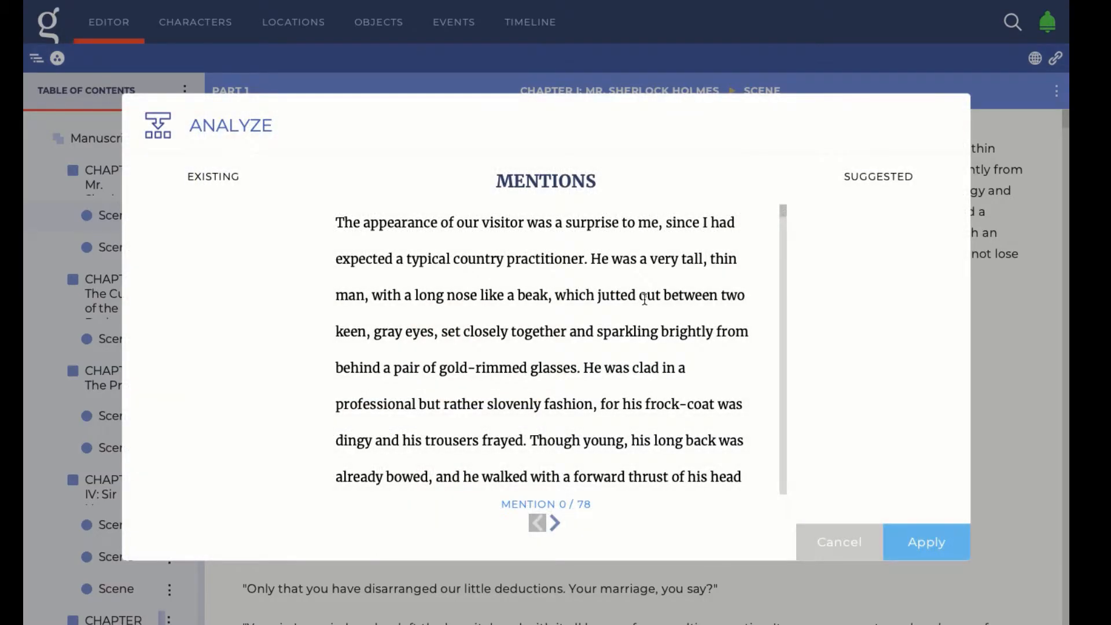
pyautogui.scroll(-1, 502, 329)
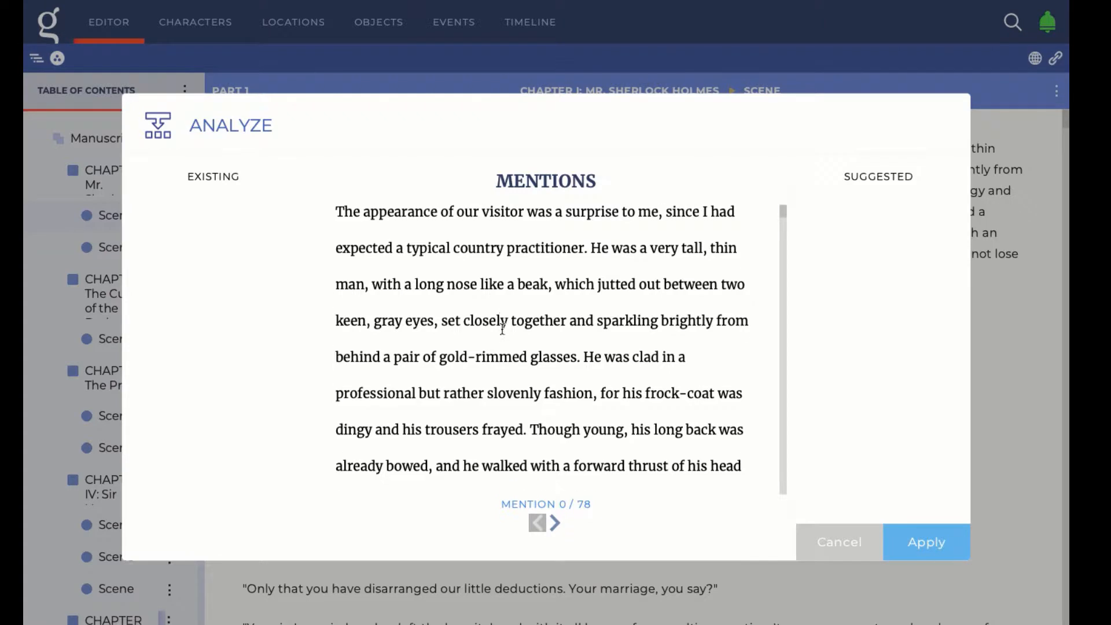
pyautogui.scroll(-8, 502, 328)
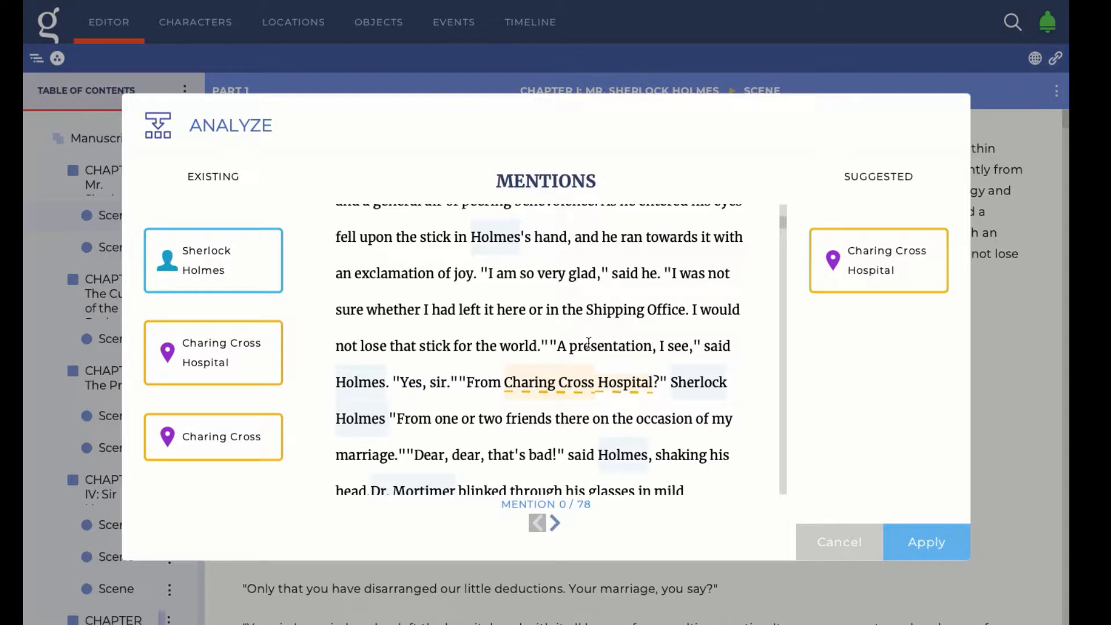
# Review the suggested Charing Cross Hospital mention, then scroll on to later suggestions
pyautogui.click(584, 392)
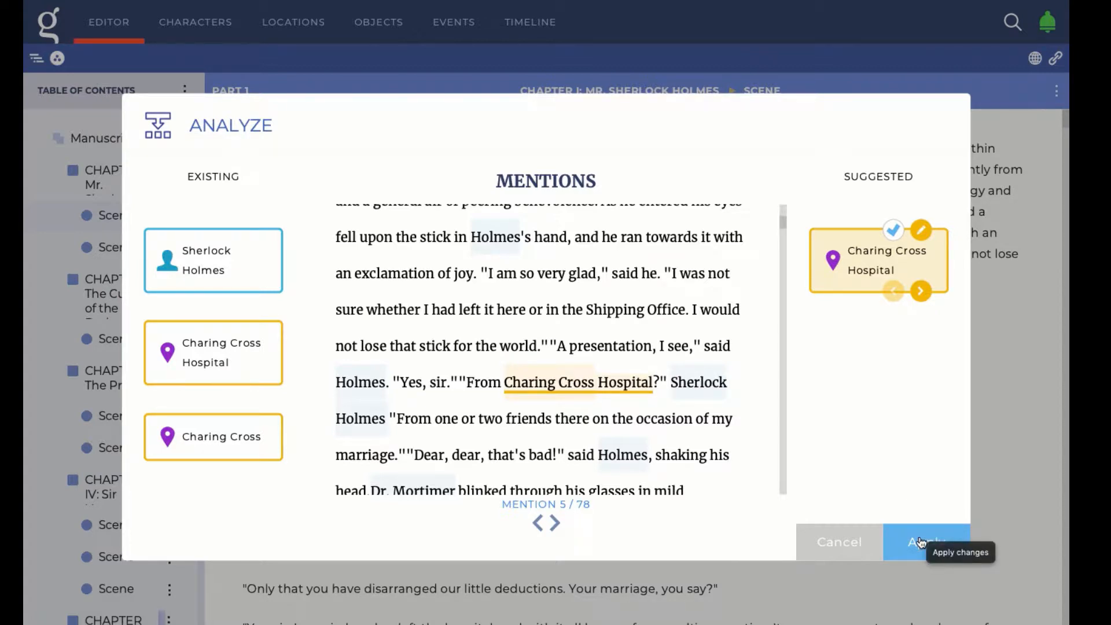
pyautogui.scroll(-3, 668, 439)
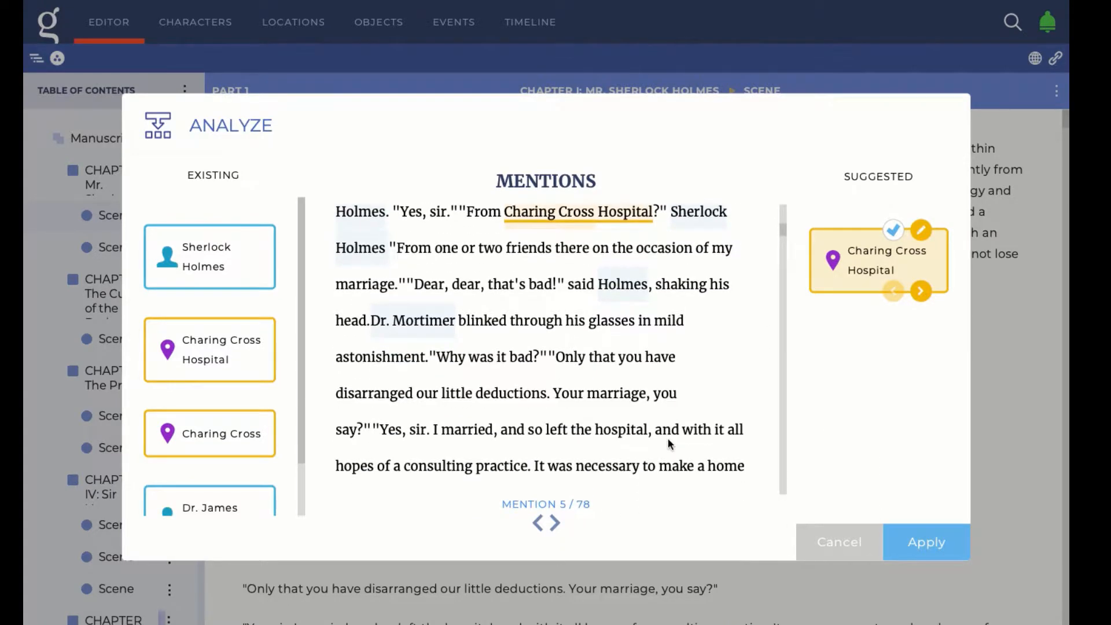
pyautogui.scroll(-8, 668, 438)
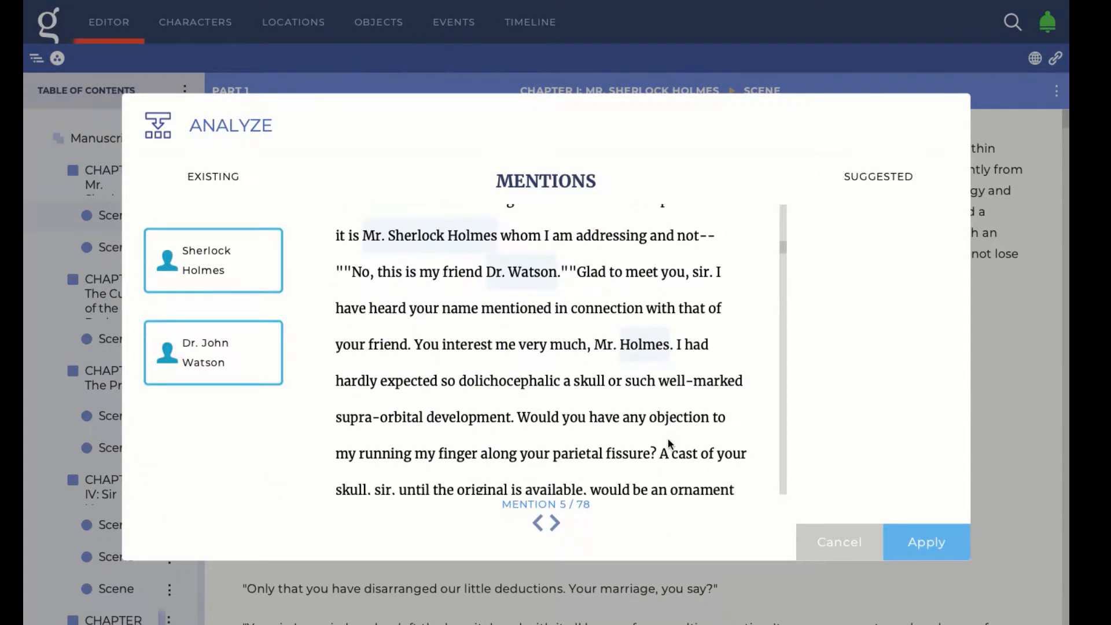
pyautogui.scroll(-5, 668, 440)
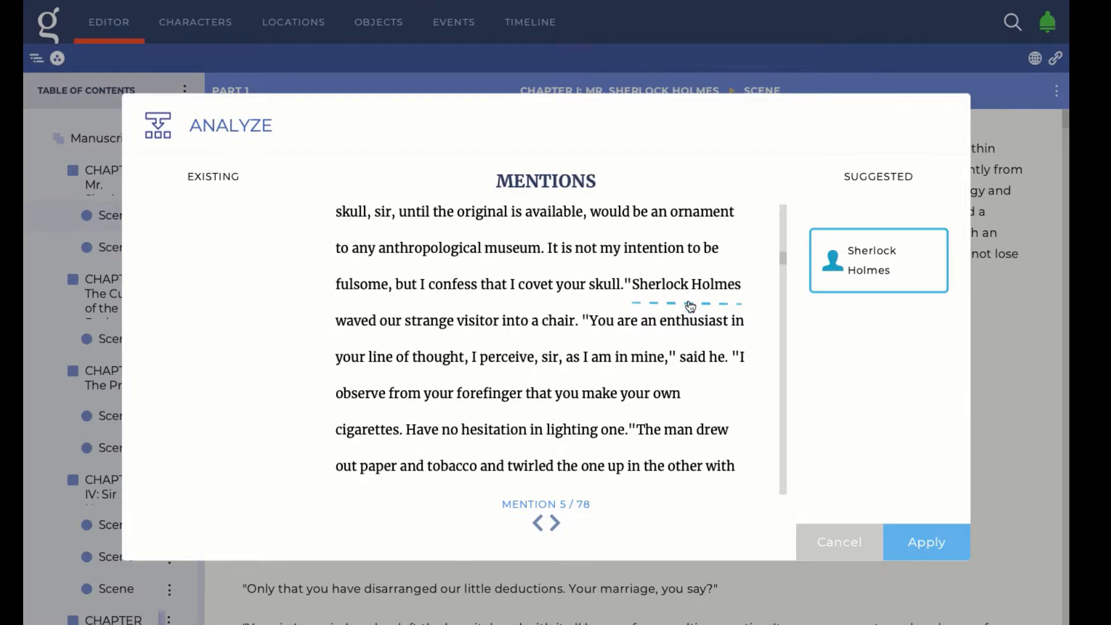
# Accept the suggested Sherlock Holmes mention, keep Sherlock Holmes as its character, and apply the changes
pyautogui.click(691, 305)
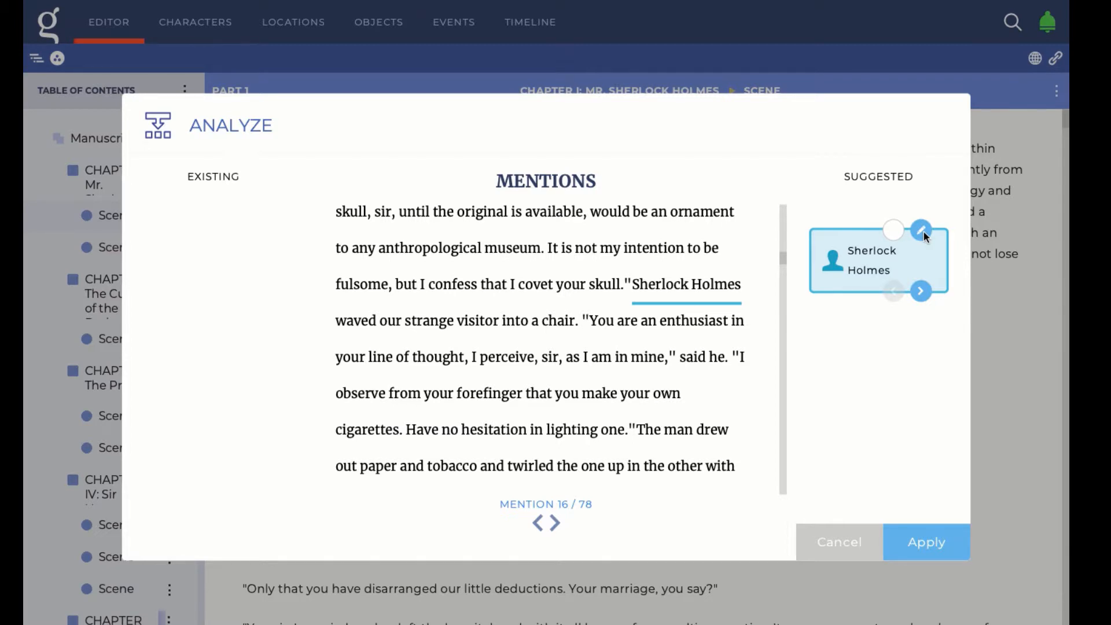
pyautogui.click(925, 294)
pyautogui.click(927, 284)
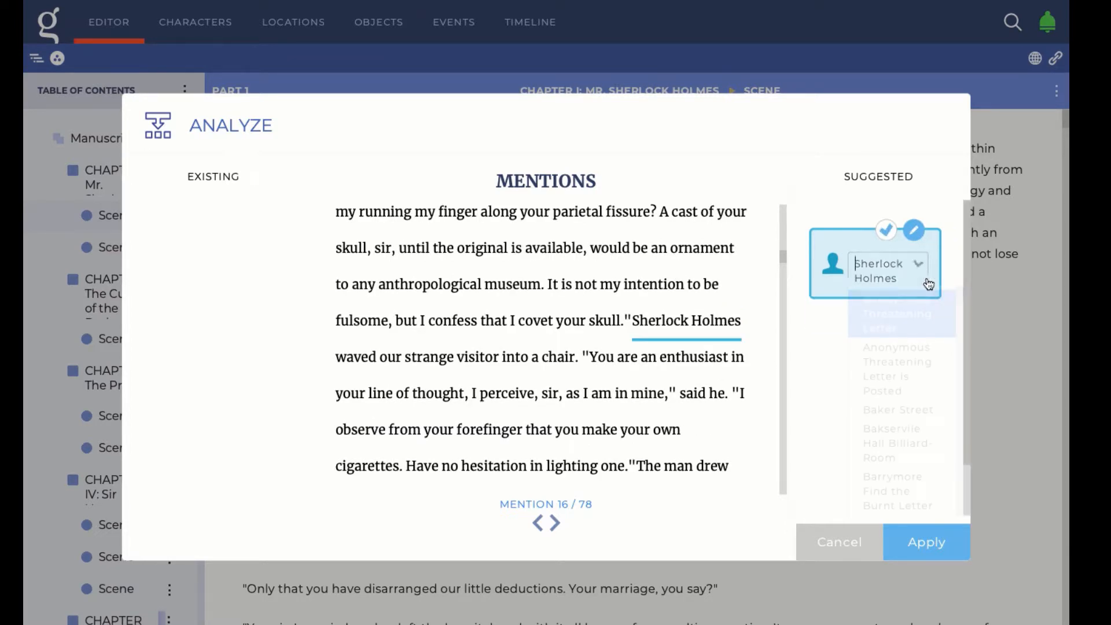
pyautogui.click(921, 268)
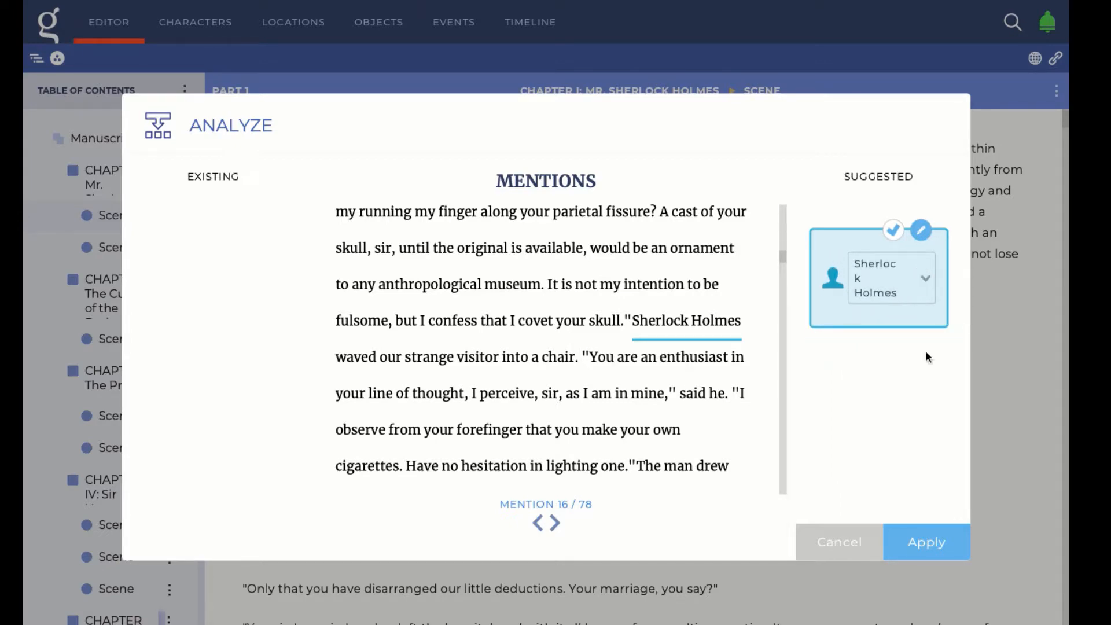
pyautogui.click(941, 547)
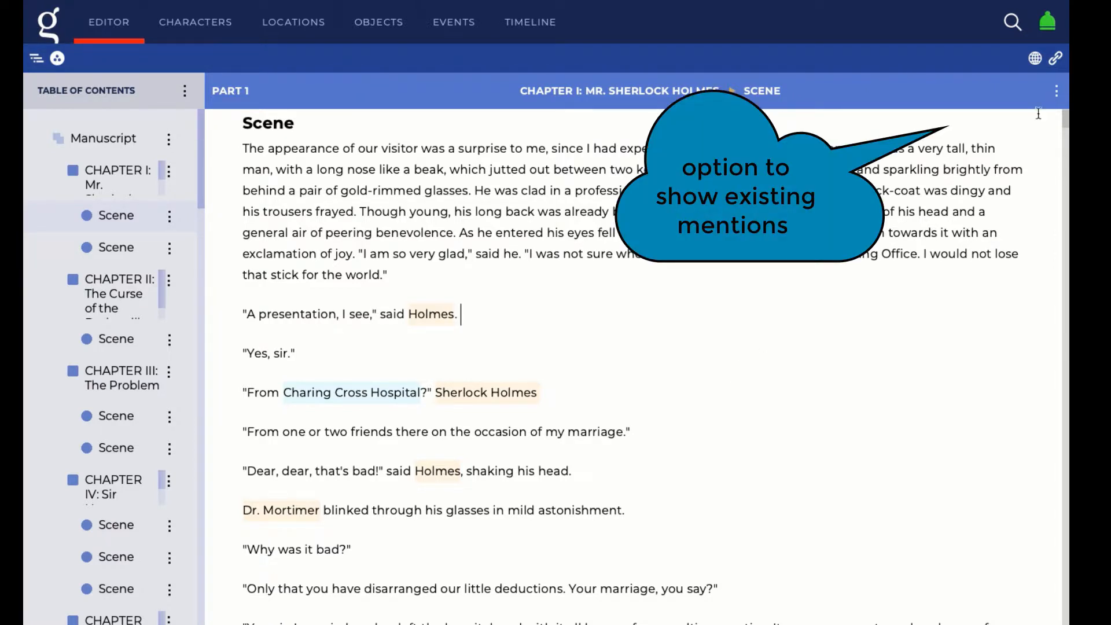
# Check the manuscript display options, then show the Connections panel of linked story elements
pyautogui.click(1057, 94)
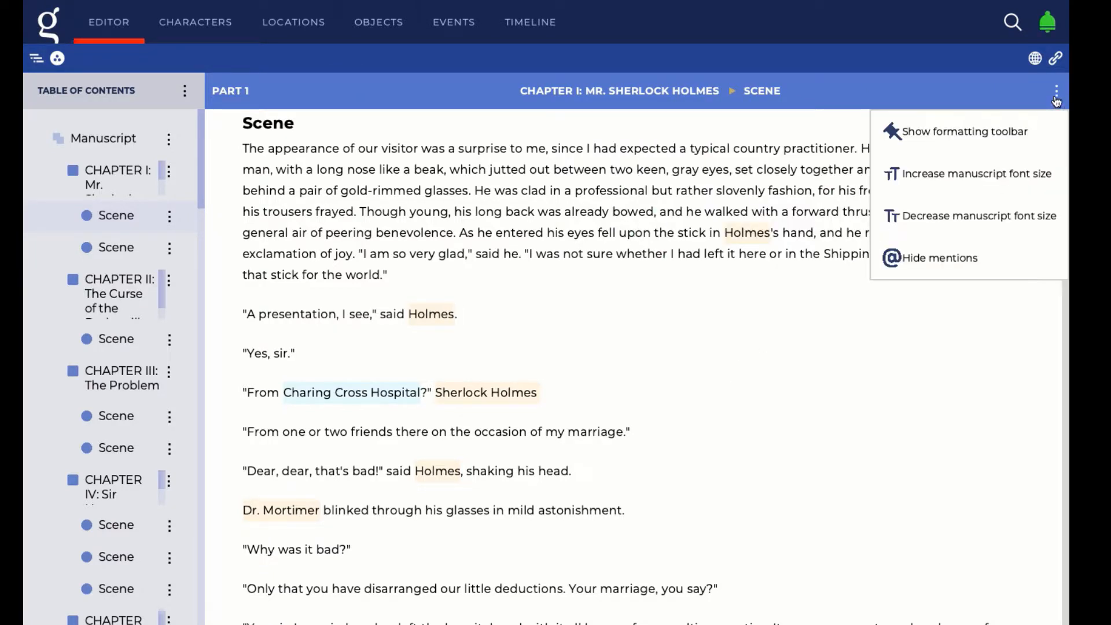
pyautogui.click(1056, 63)
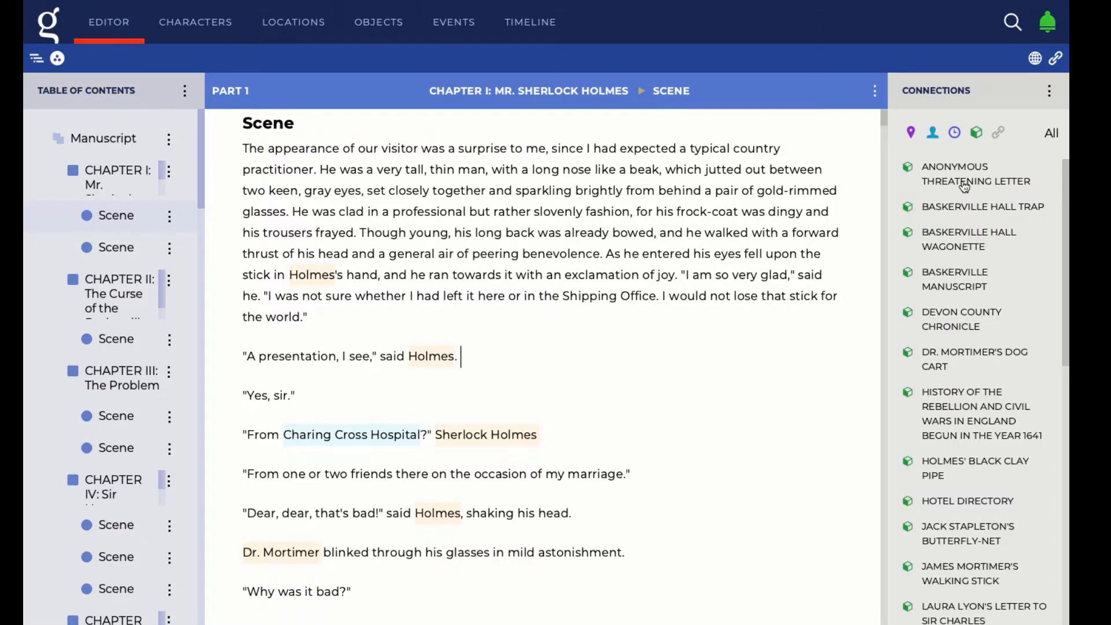
# Browse the connections list and open Devon County Chronicle in the Knowledge Explorer
pyautogui.scroll(-3, 944, 265)
pyautogui.scroll(-4, 944, 265)
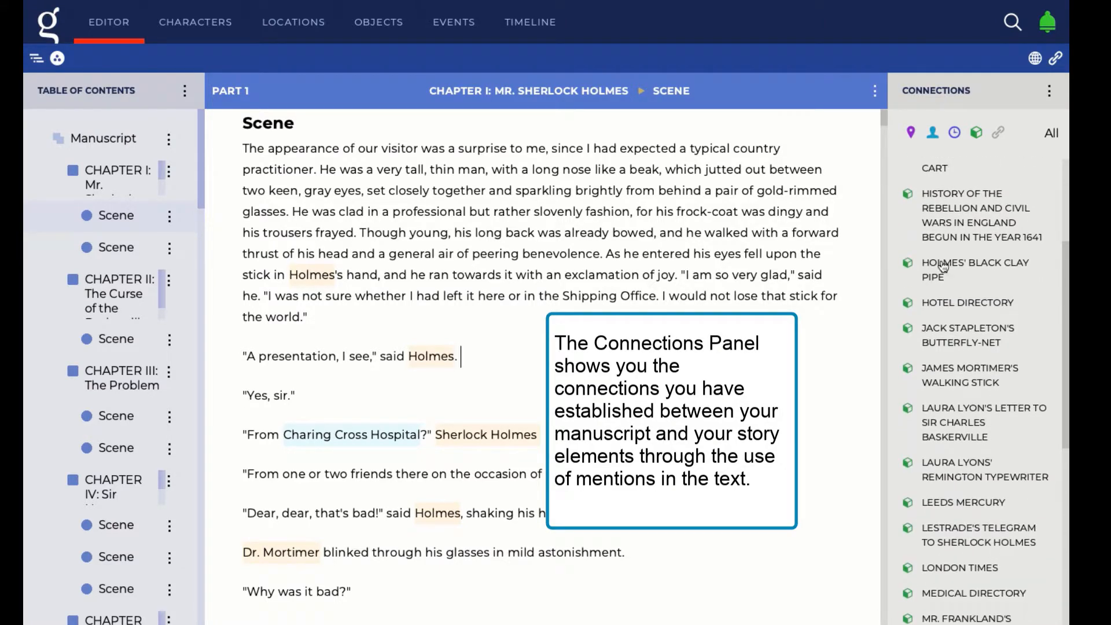
pyautogui.scroll(7, 944, 265)
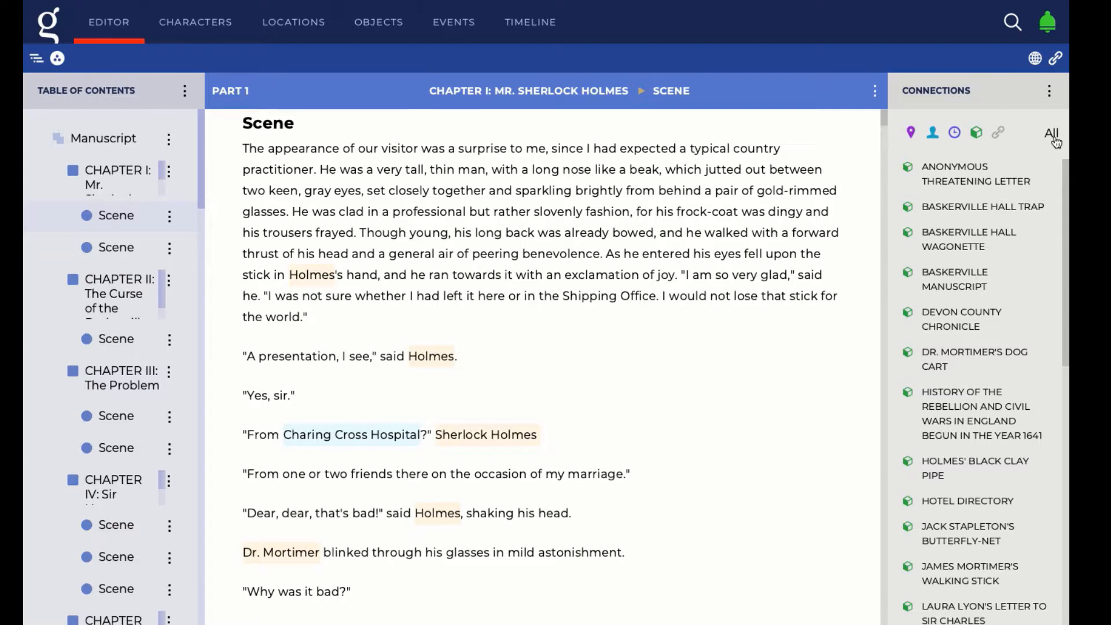
pyautogui.click(1050, 95)
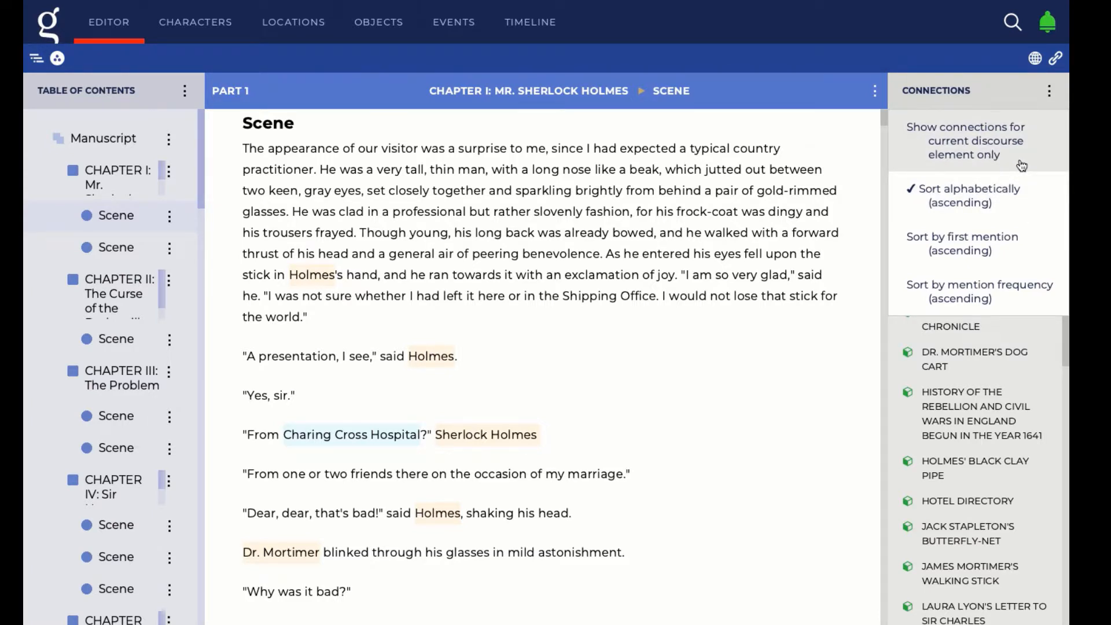
pyautogui.click(1031, 341)
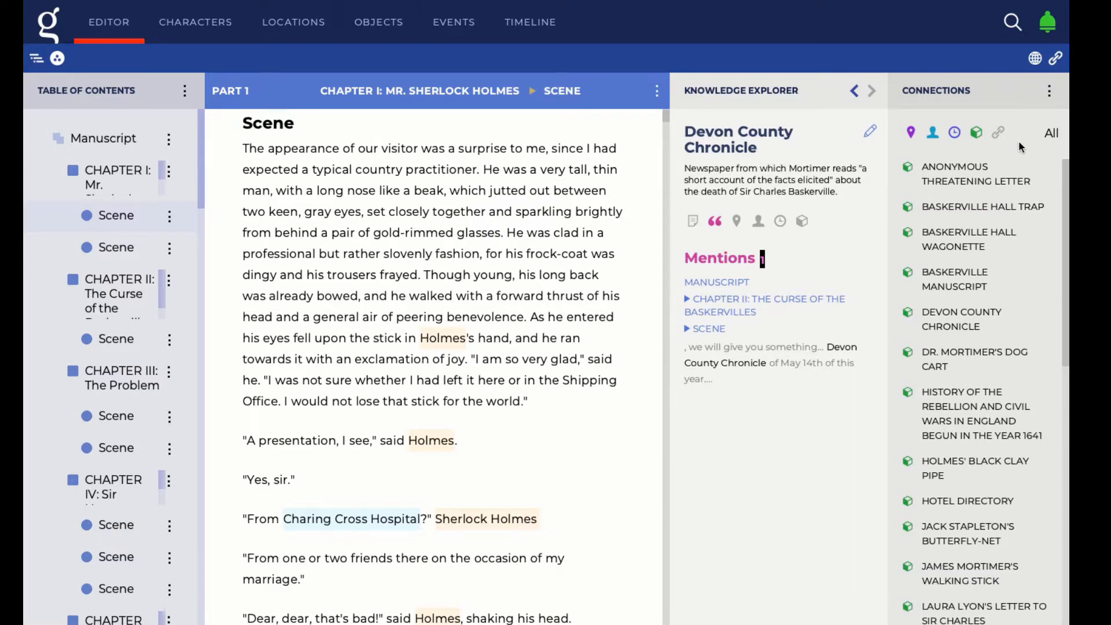
pyautogui.click(1050, 91)
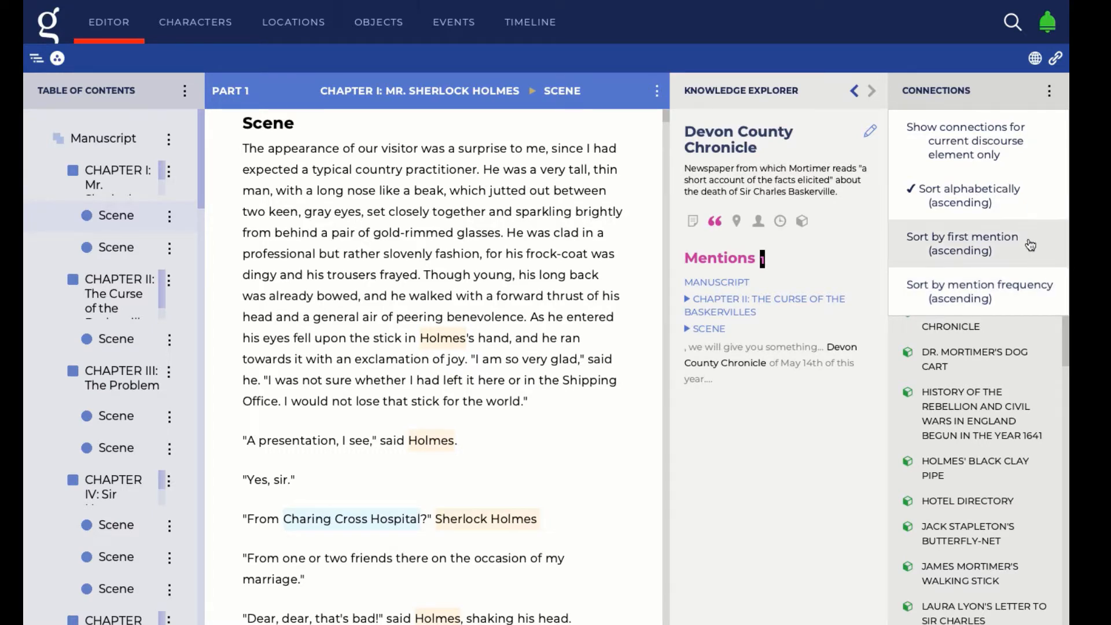
pyautogui.click(1037, 60)
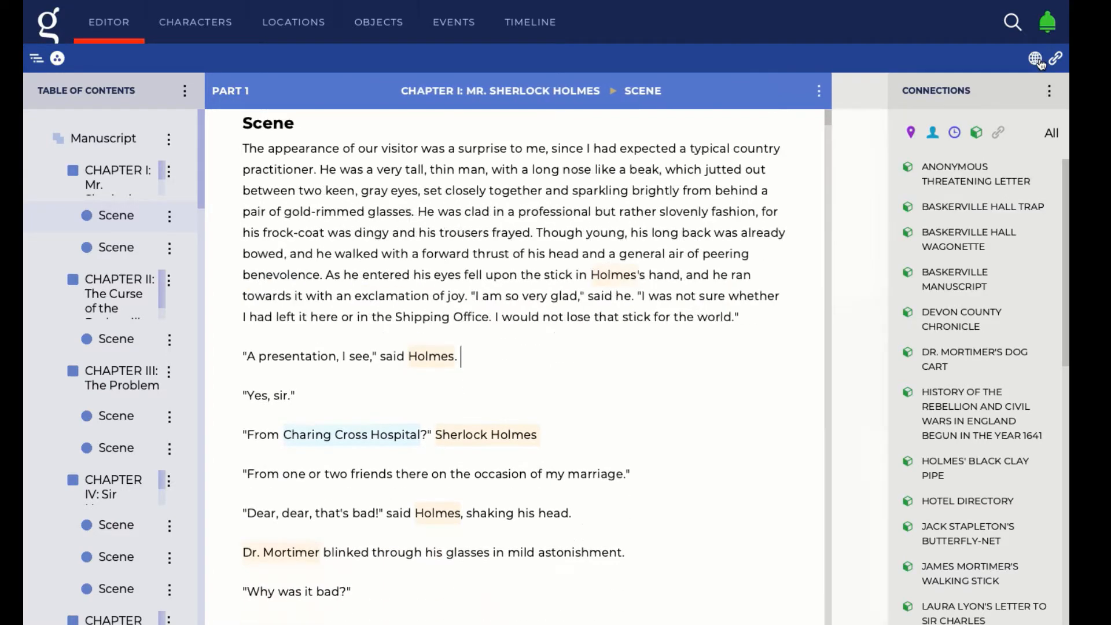
pyautogui.click(1037, 59)
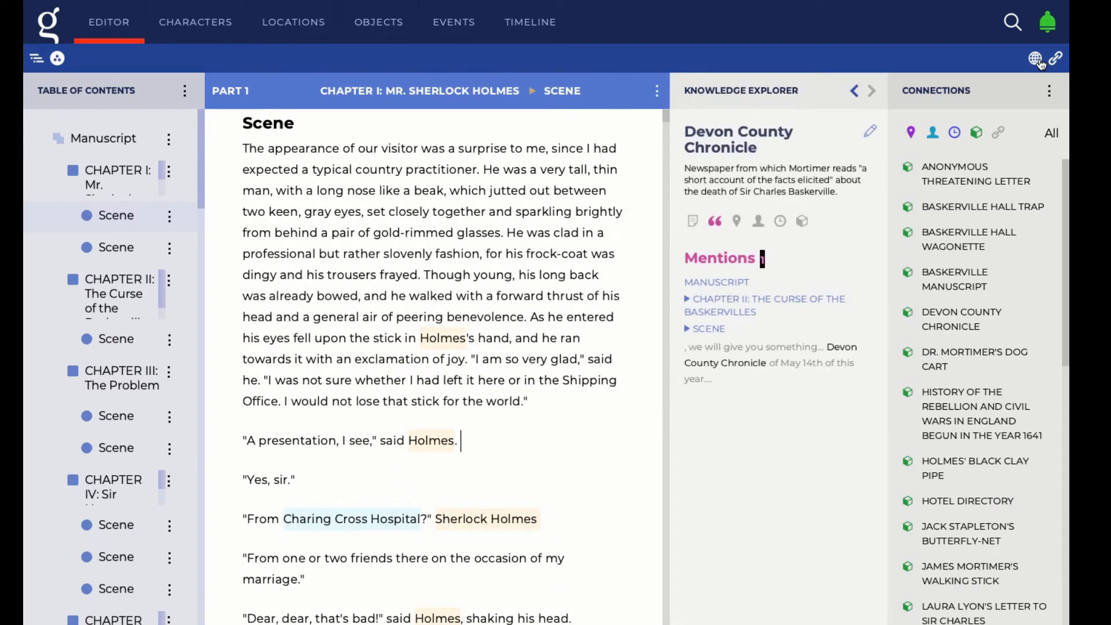
pyautogui.click(938, 167)
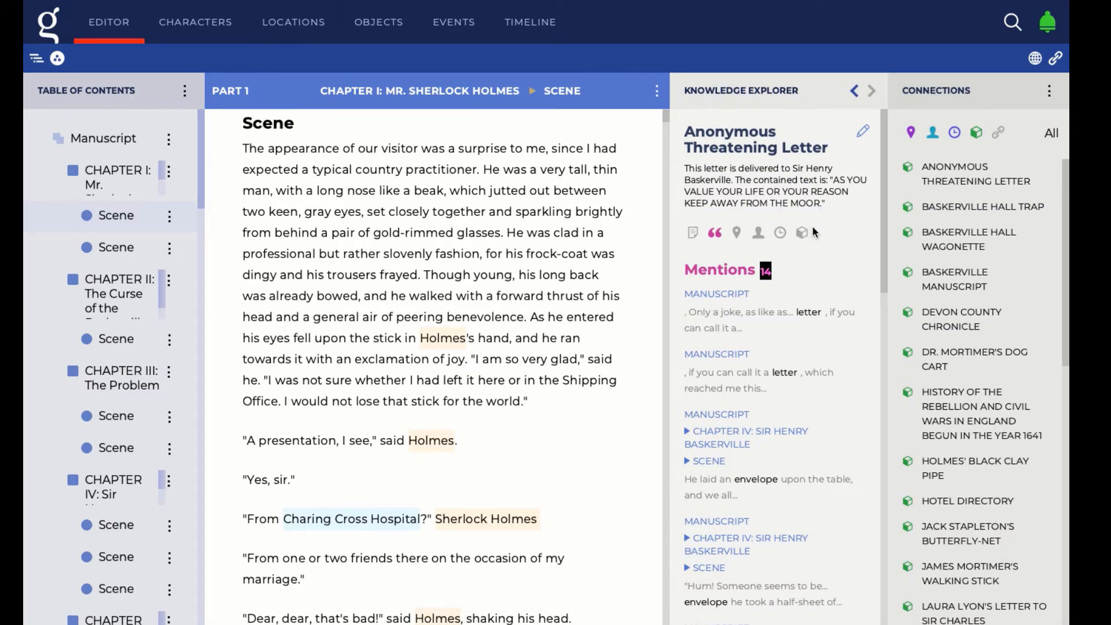
pyautogui.scroll(-3, 811, 225)
pyautogui.scroll(-10, 813, 231)
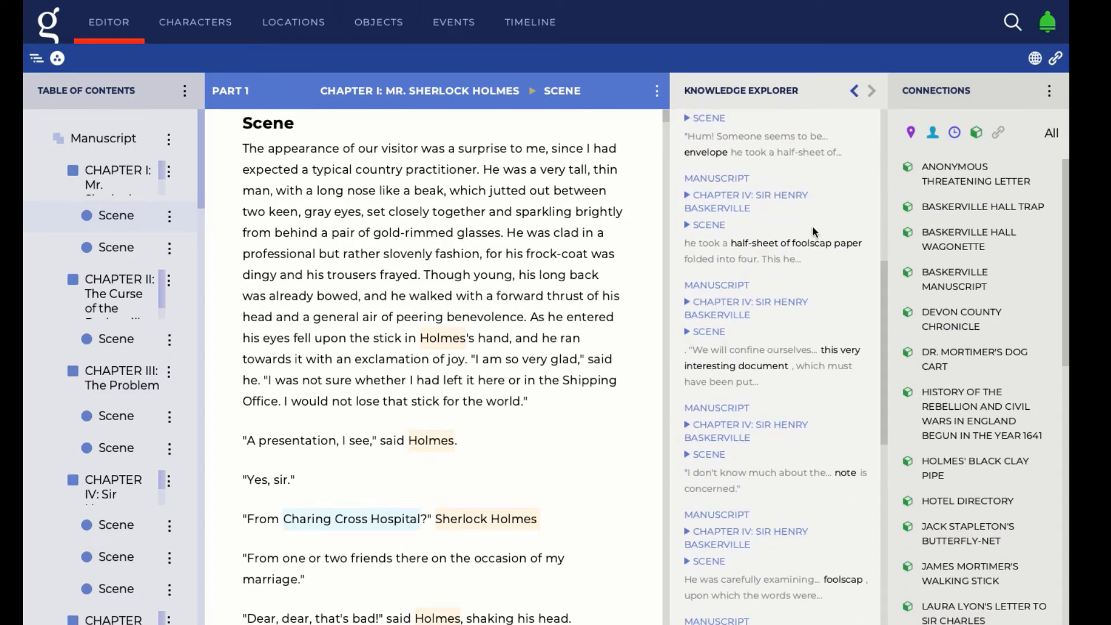
pyautogui.scroll(-7, 815, 232)
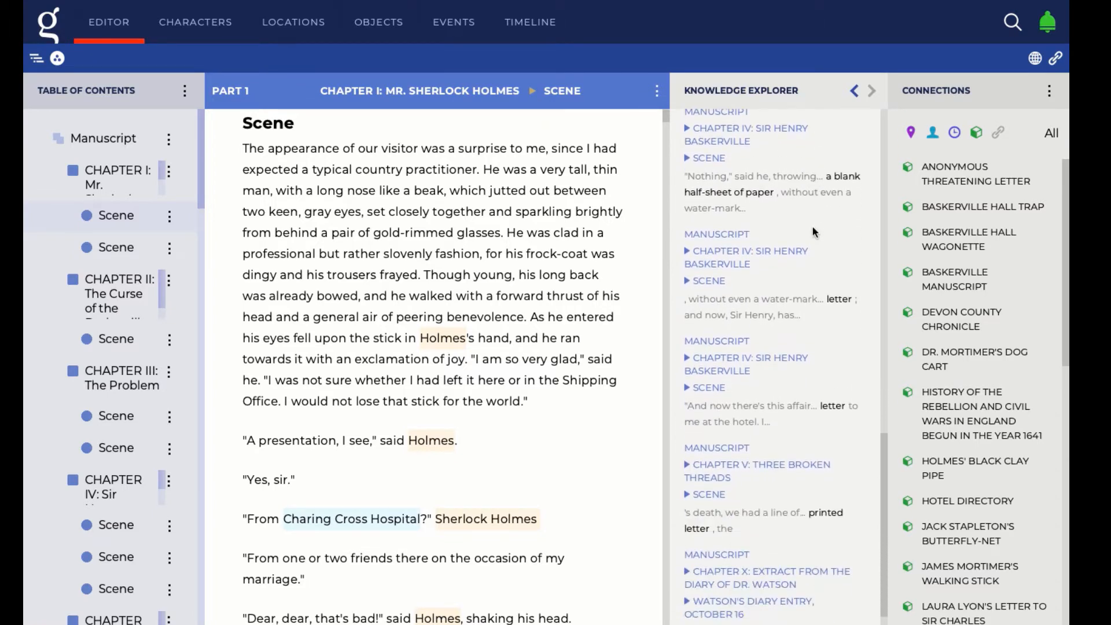
pyautogui.scroll(6, 812, 231)
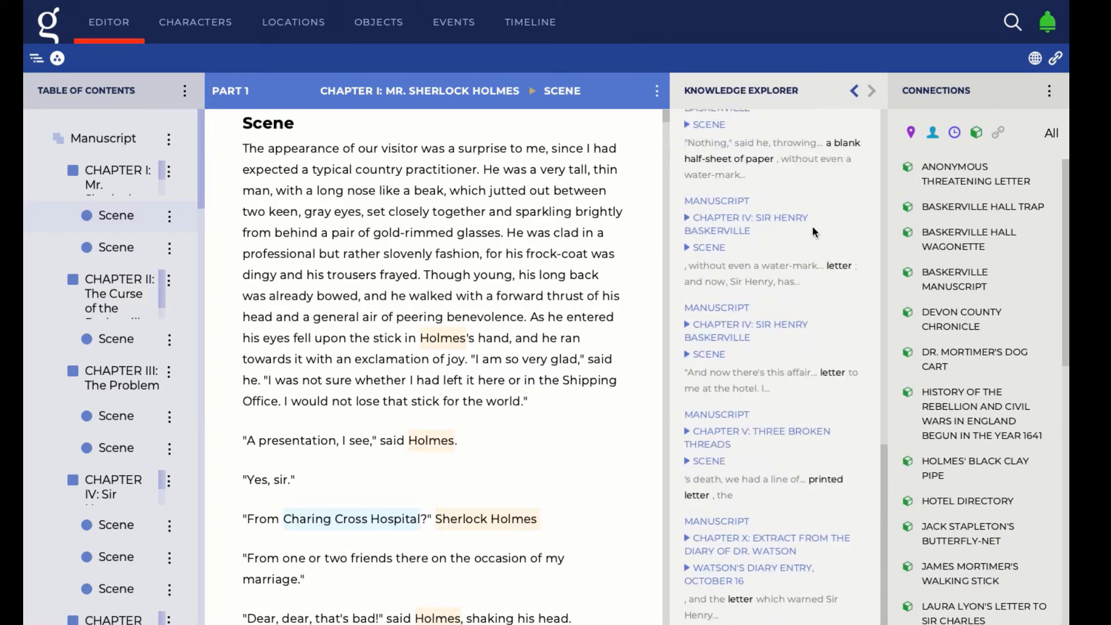
pyautogui.scroll(10, 811, 225)
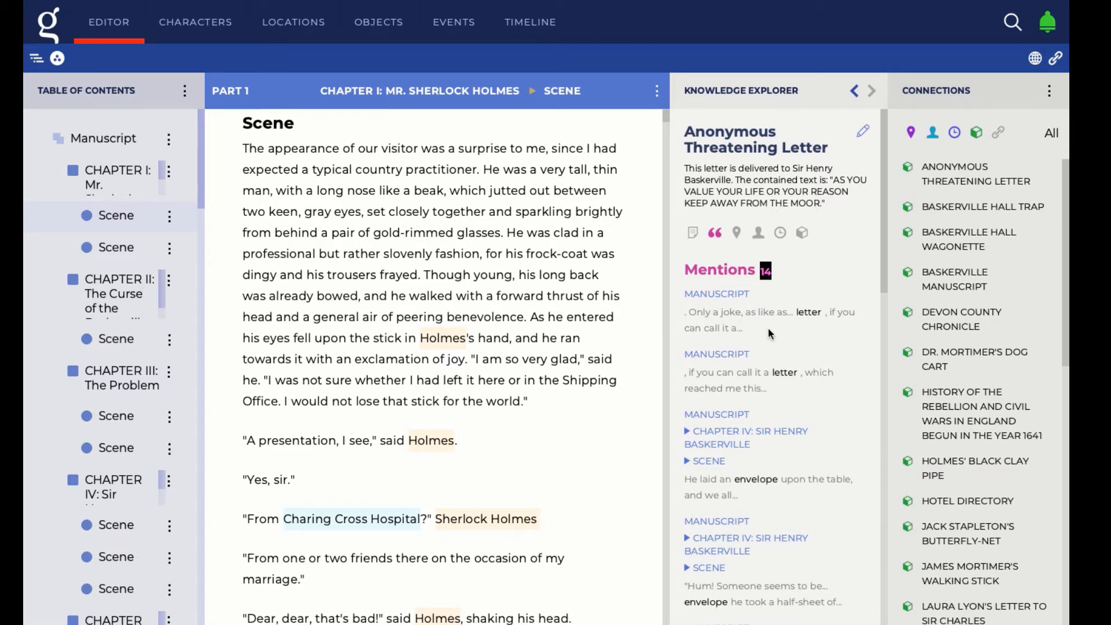
pyautogui.scroll(-1, 769, 334)
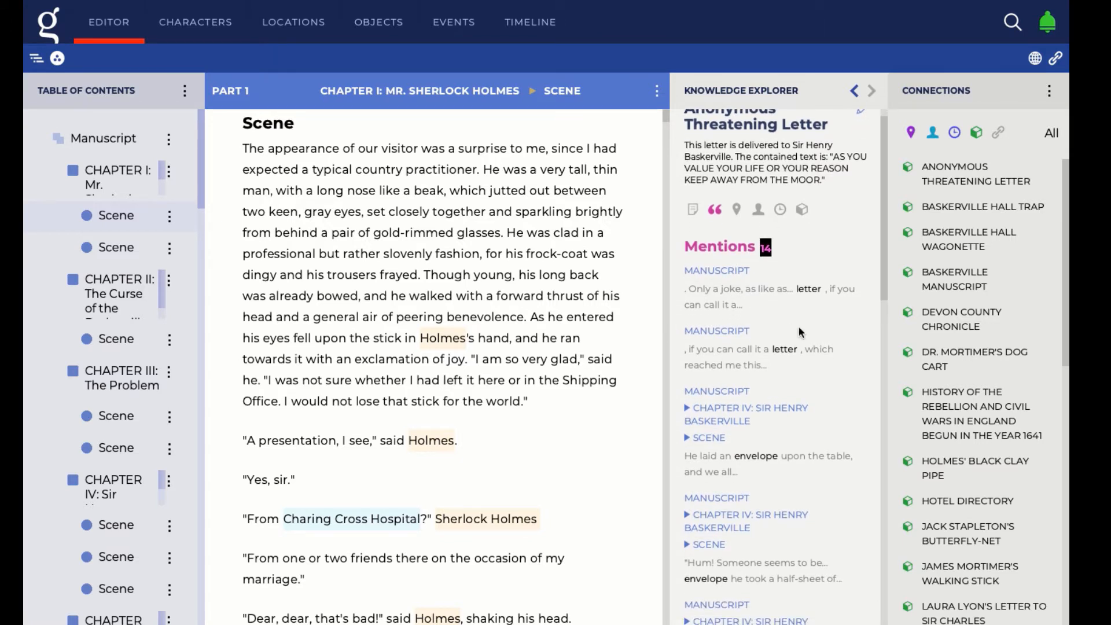
pyautogui.scroll(-3, 851, 352)
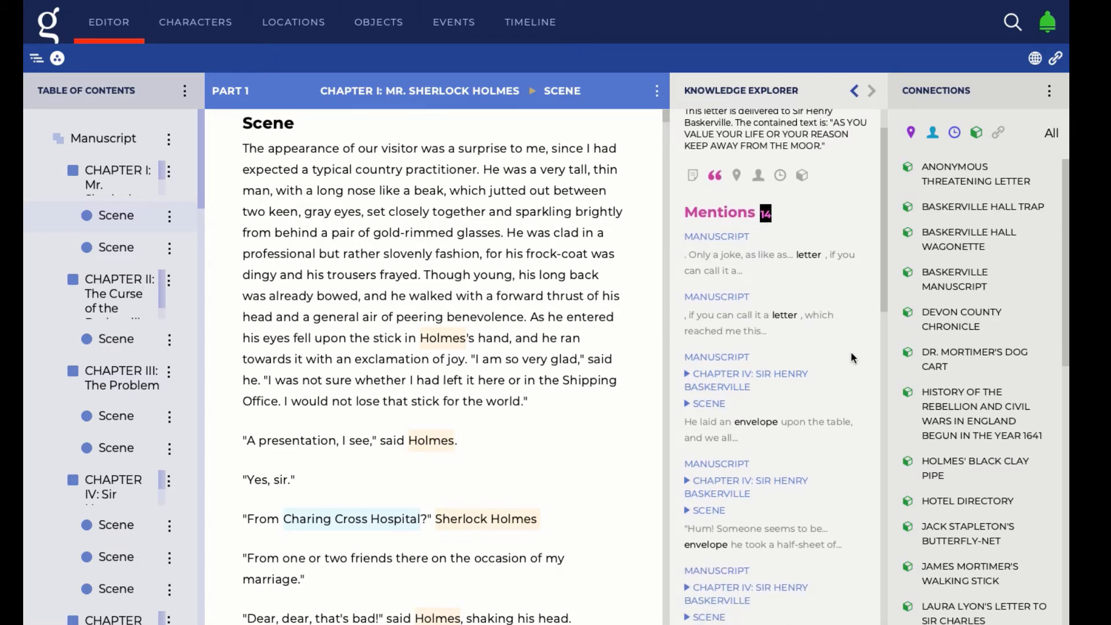
pyautogui.scroll(-2, 851, 354)
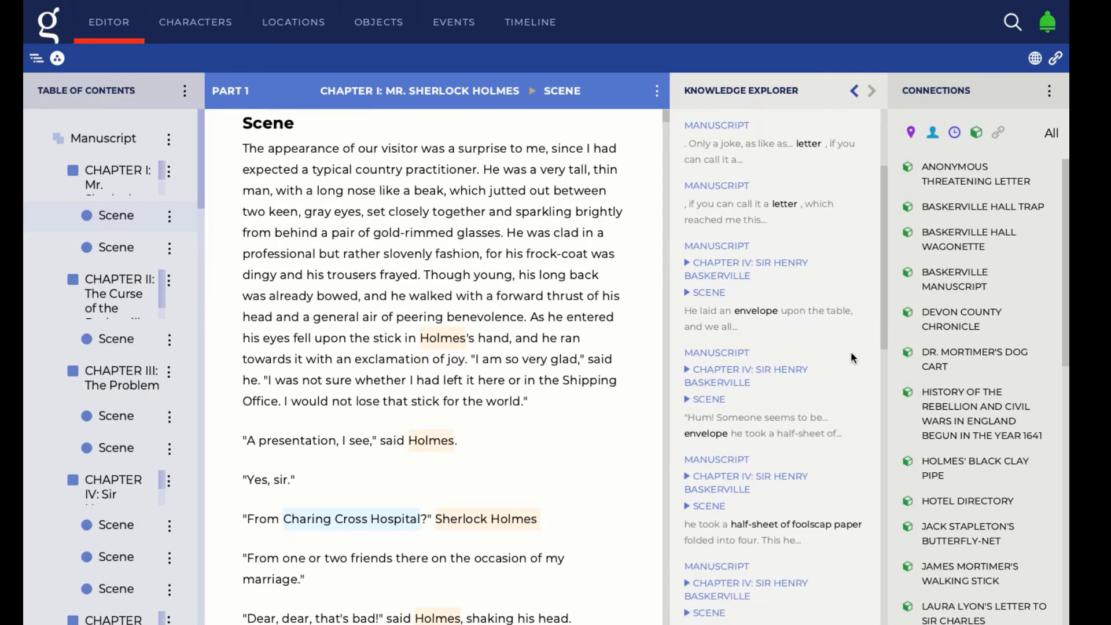
pyautogui.scroll(5, 851, 352)
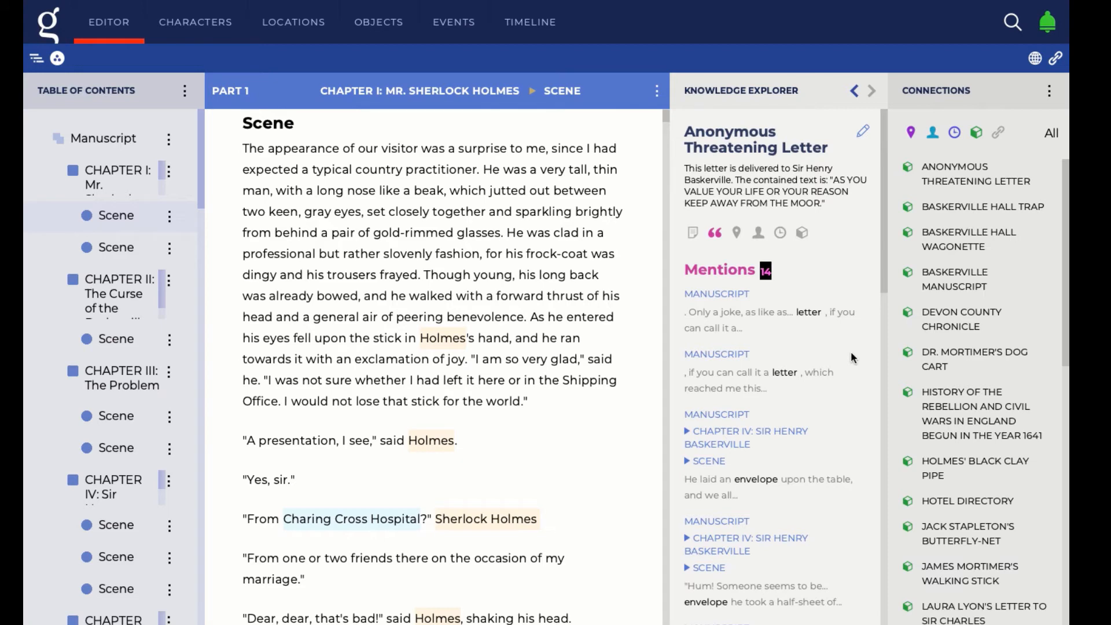
pyautogui.click(856, 94)
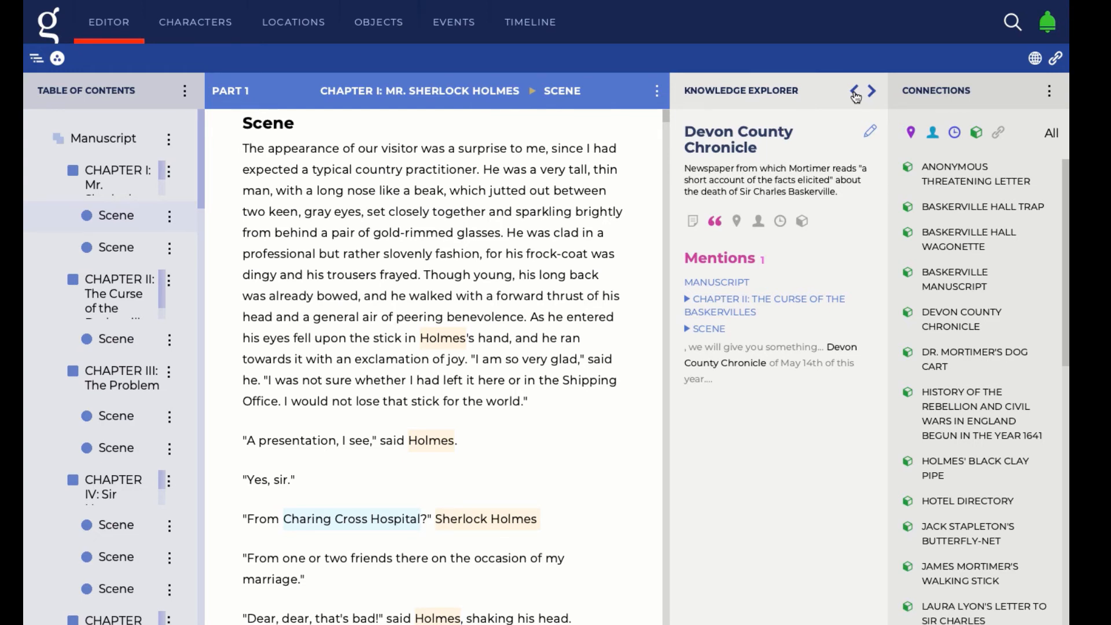
pyautogui.doubleClick(763, 260)
pyautogui.moveTo(749, 1)
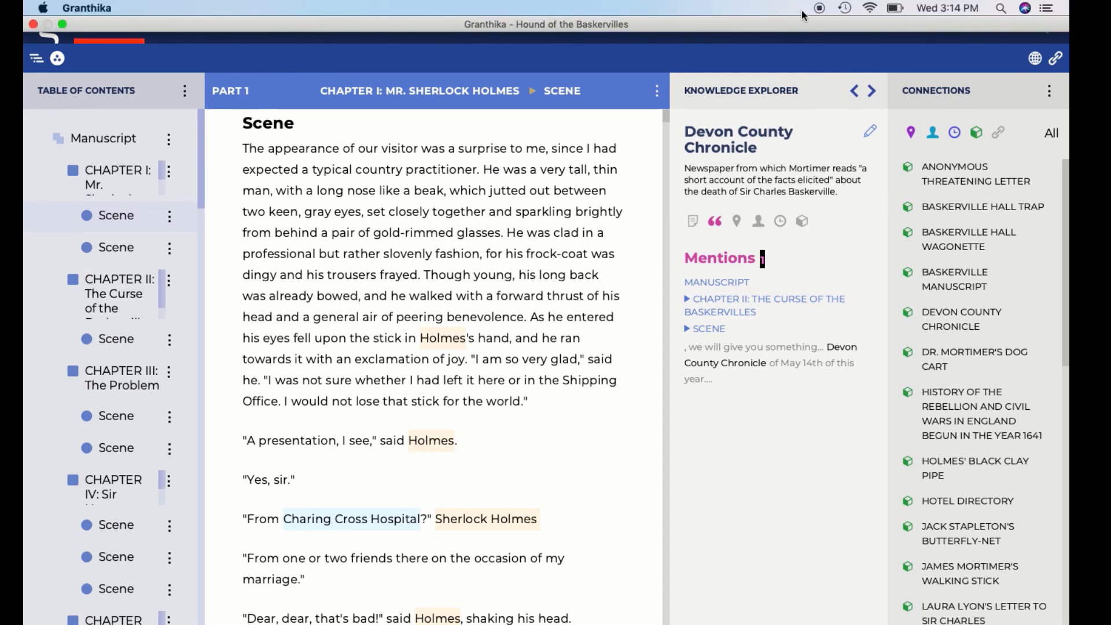